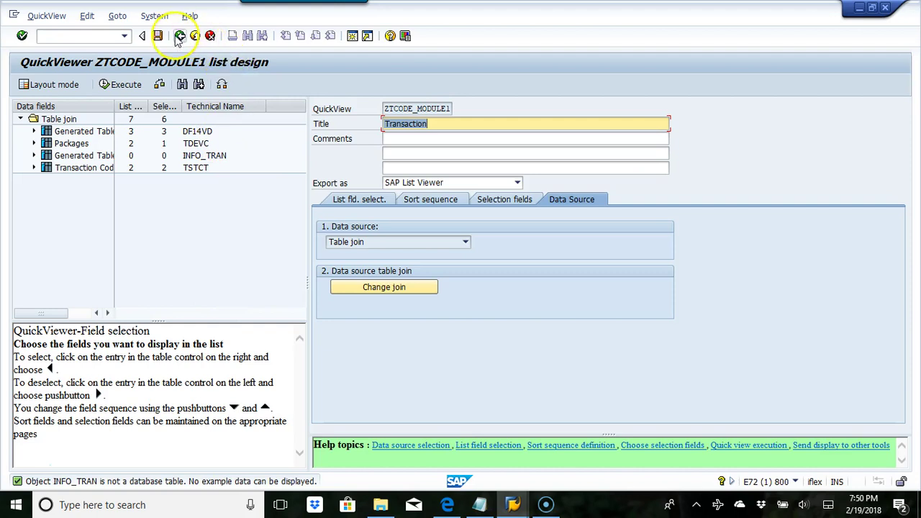
Return to the QuickViewer initial screen and reopen the QuickView ZTCODE_MODULE1 for changes
left_click(180, 35)
left_click(195, 263)
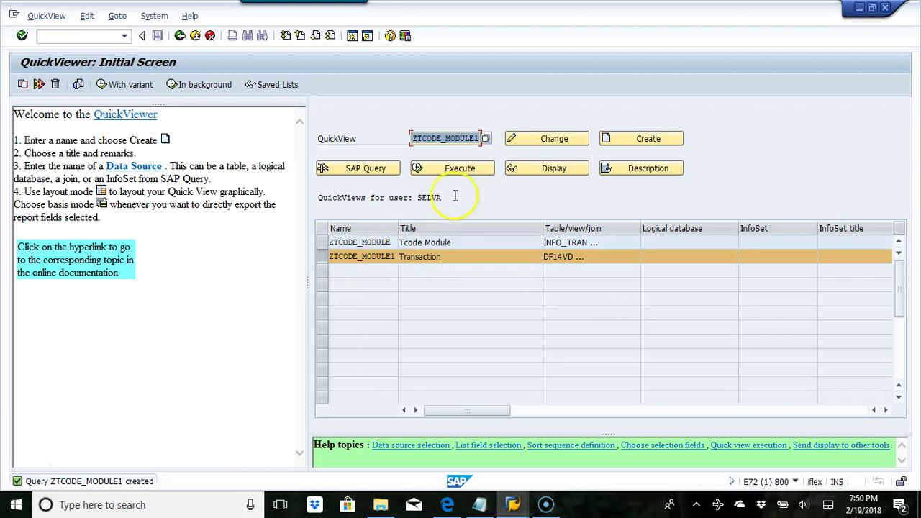
left_click(538, 139)
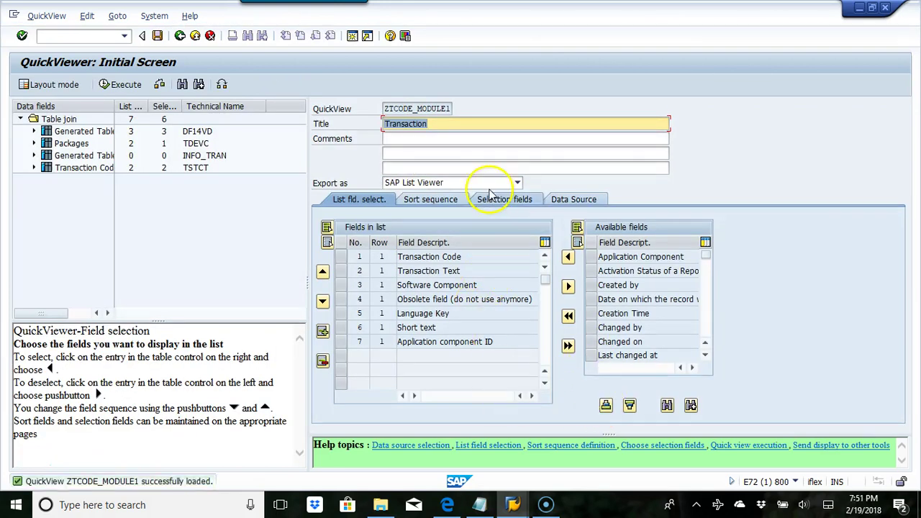
Examine the data source join linking tables DF14VD, TDEVC, INFO_TRAN and TSTCT, and return to the QuickView design
left_click(584, 205)
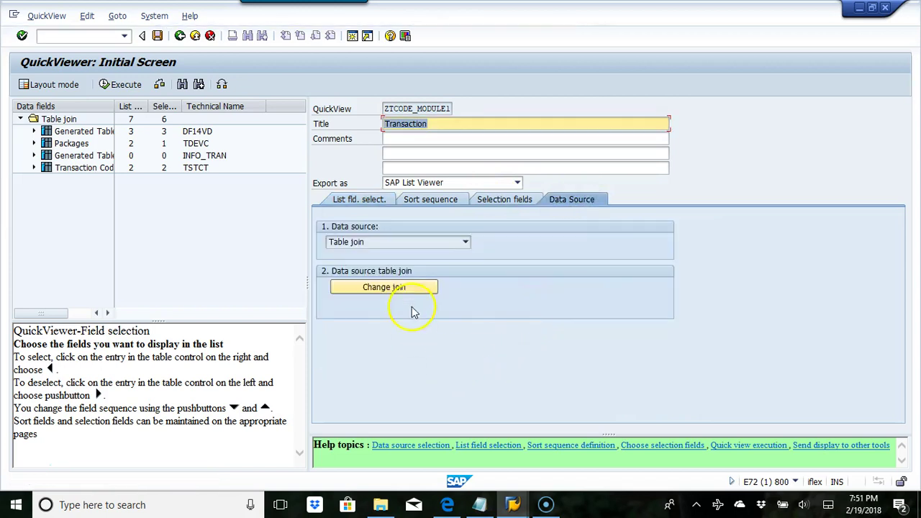
left_click(407, 287)
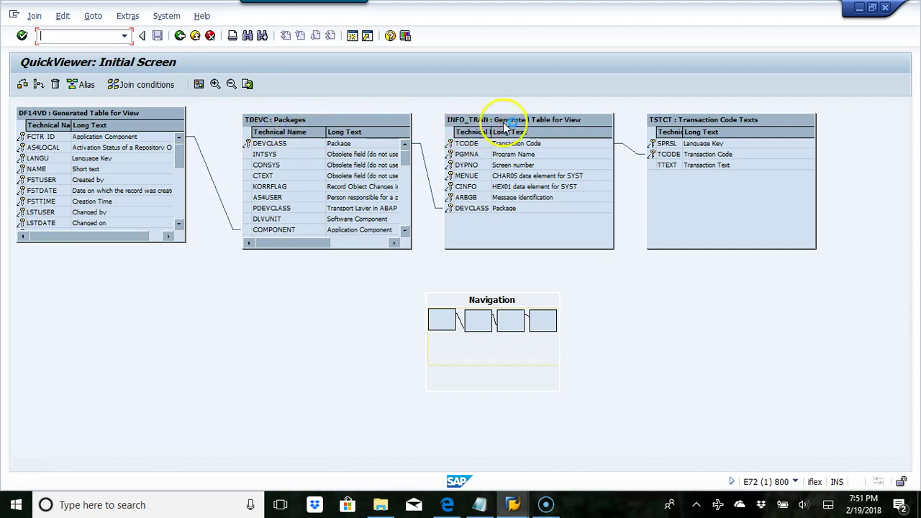
left_click(465, 147)
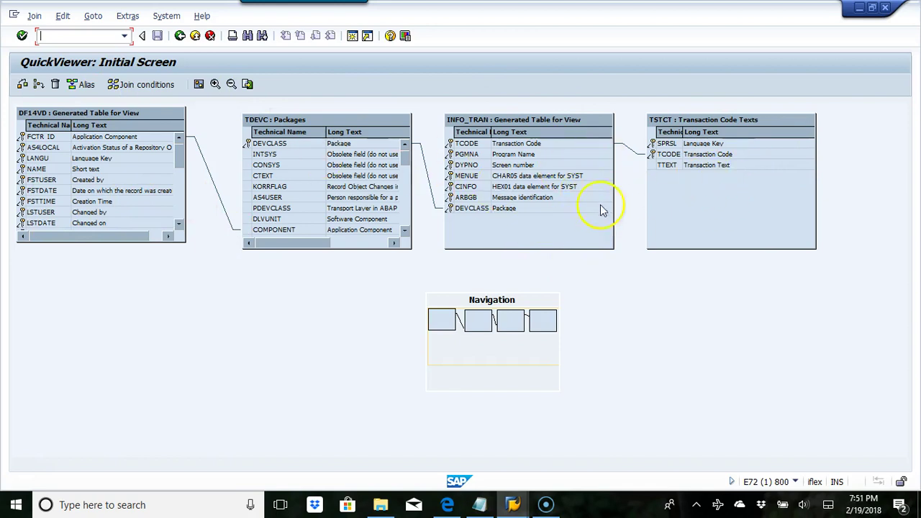
left_click(179, 36)
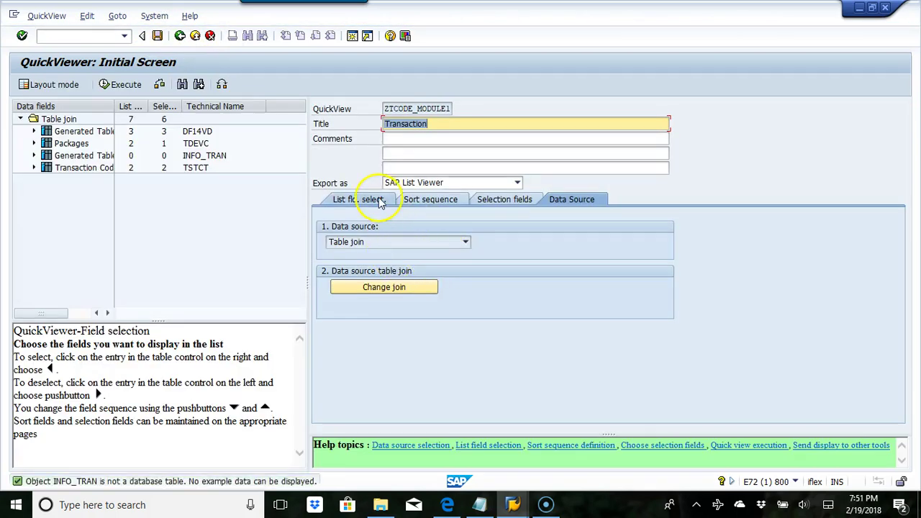
Show the list fields by technical name and check TSTCT-TCODE, TSTCT-TTEXT, TDEVC-DLVUNIT and TDEVC-CTEXT
left_click(379, 200)
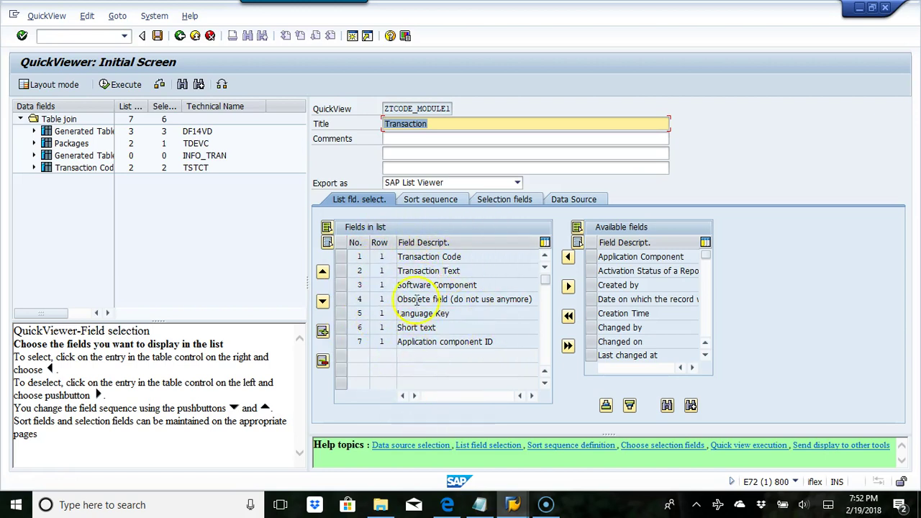
left_click(223, 85)
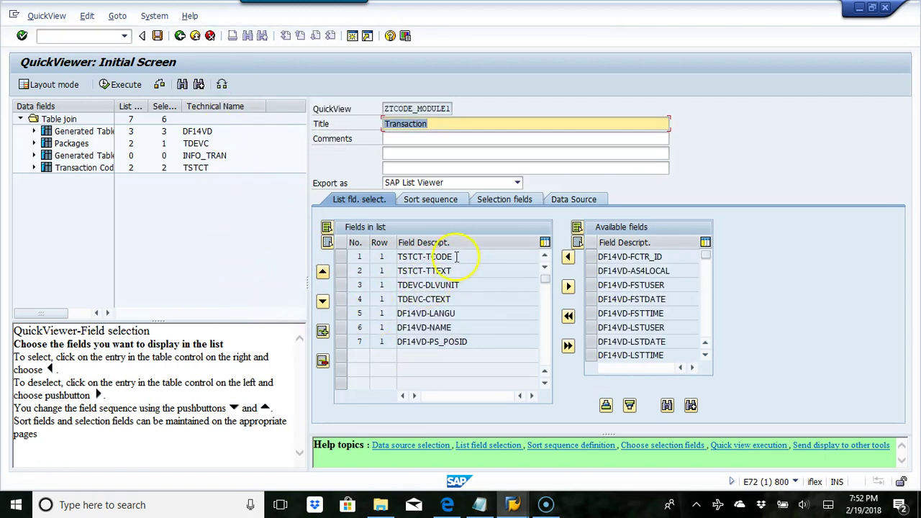
left_click_drag(469, 256, 405, 256)
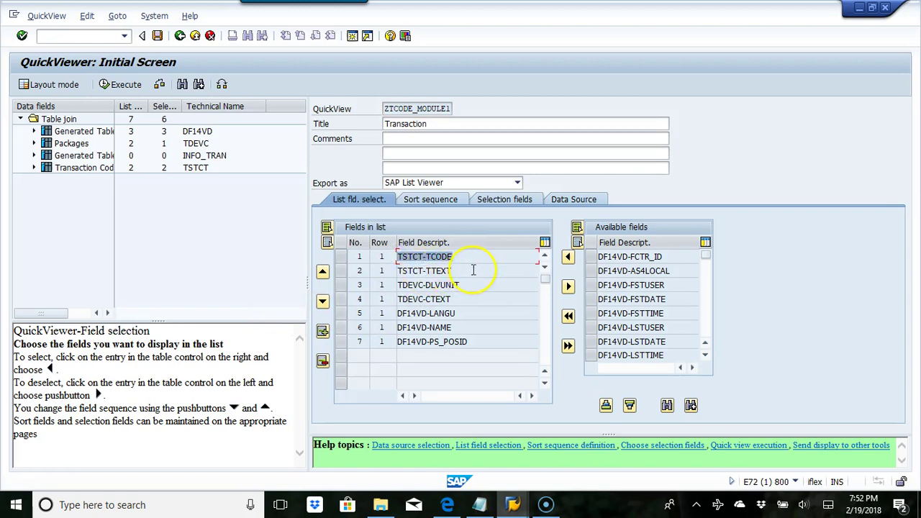
left_click_drag(474, 270, 373, 271)
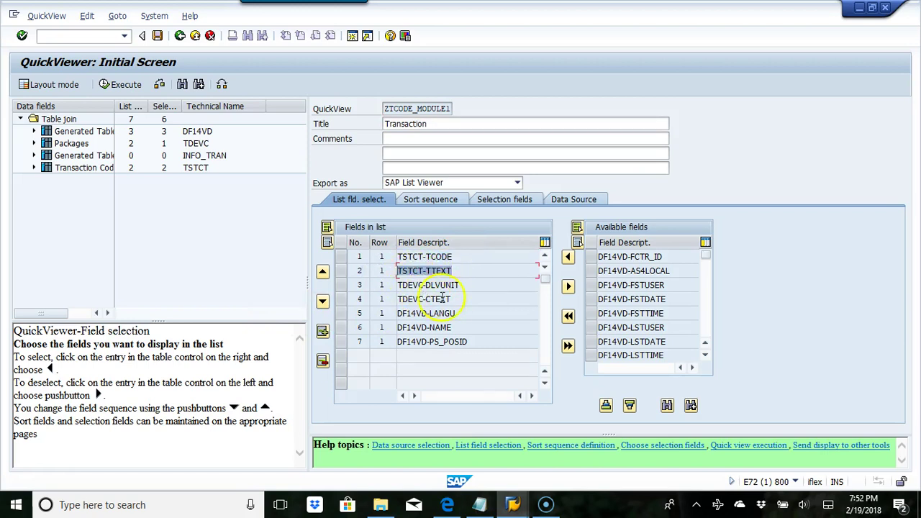
left_click(458, 270)
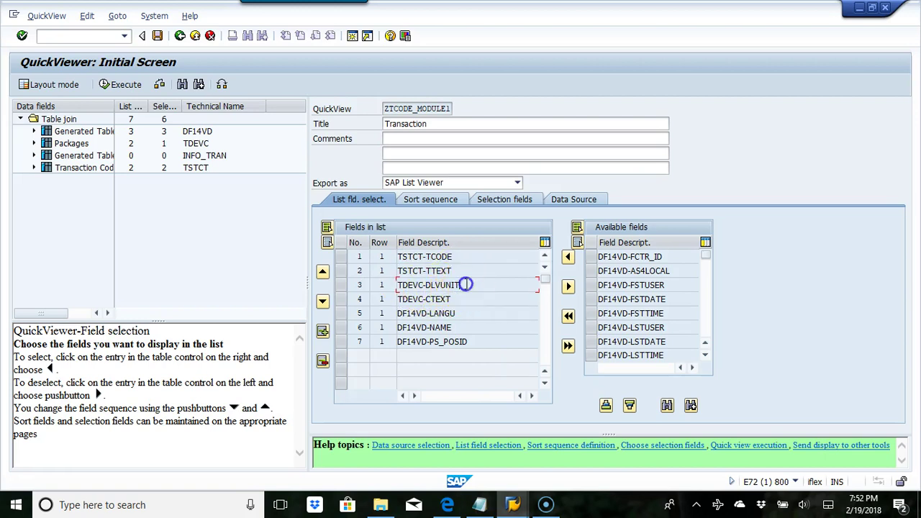
left_click_drag(466, 284, 335, 283)
left_click_drag(466, 299, 349, 302)
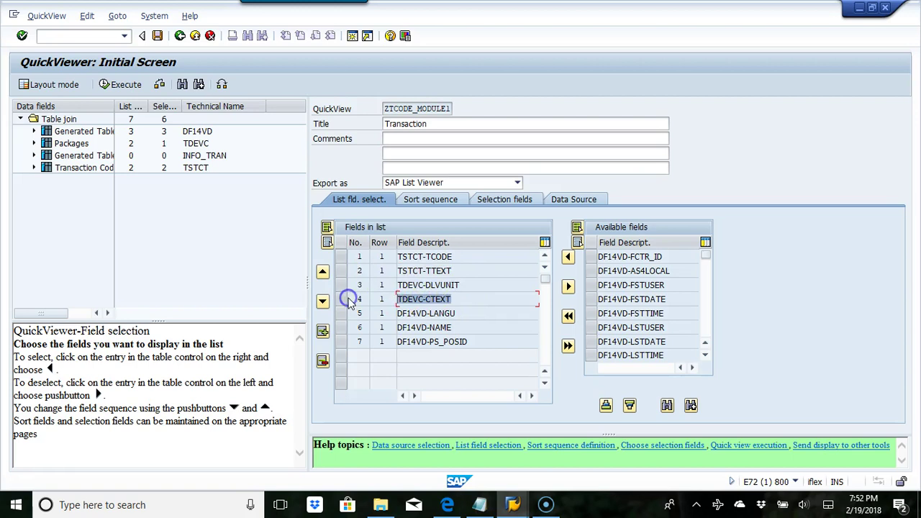
Compare descriptions with technical names for the Software Component, Language Key, Short text and Application component ID list fields
left_click(222, 84)
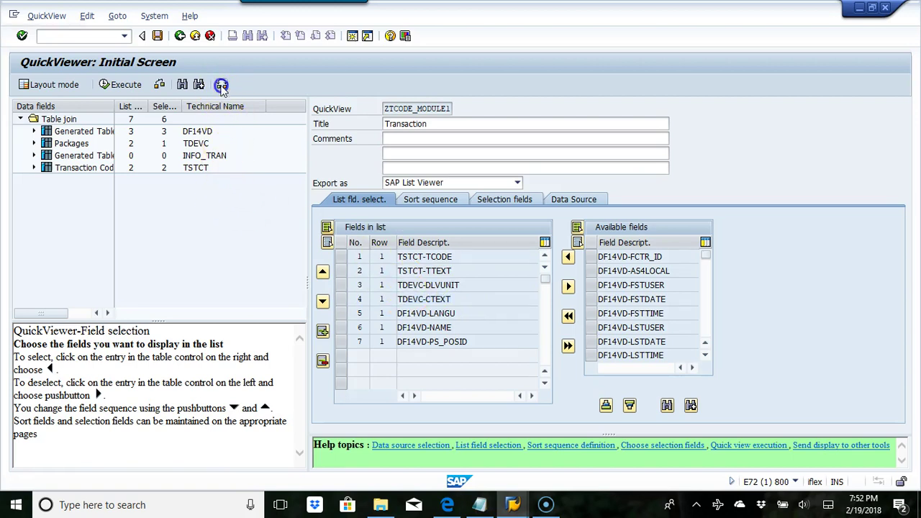
left_click(379, 315)
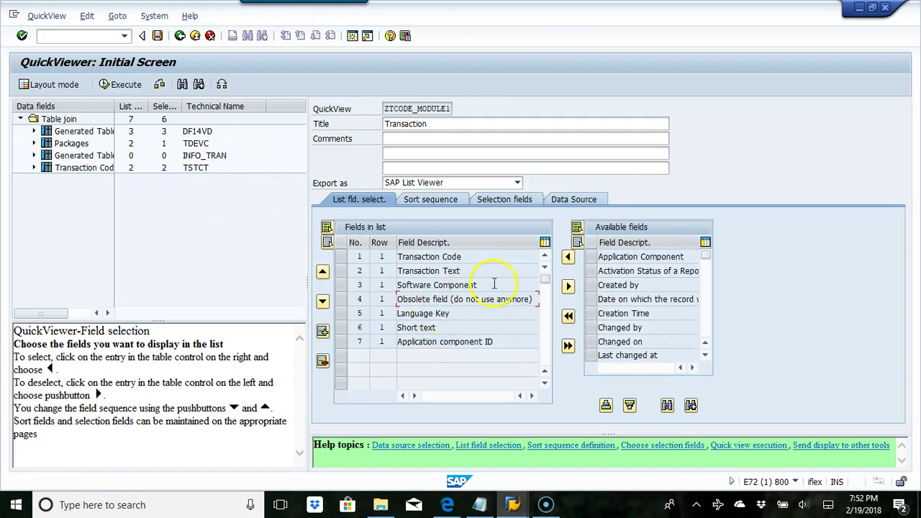
left_click_drag(495, 283, 399, 286)
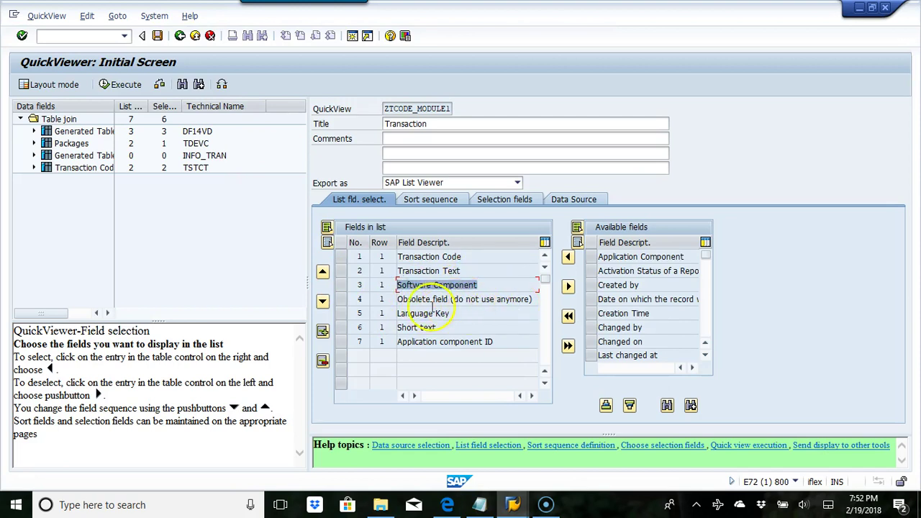
left_click(222, 84)
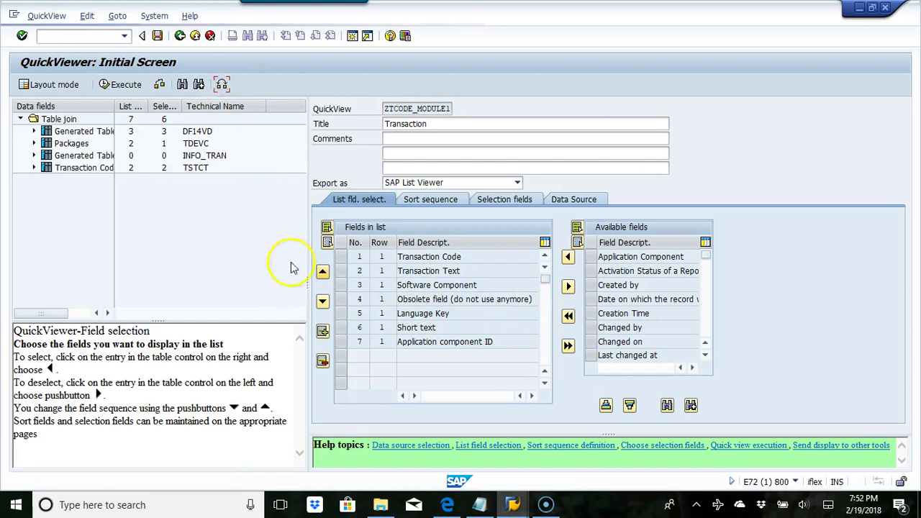
left_click_drag(464, 314, 384, 314)
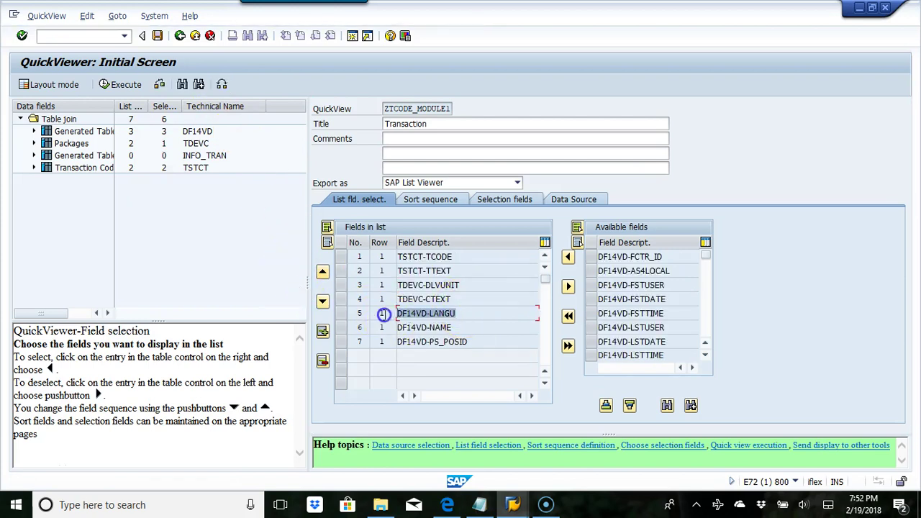
left_click(220, 84)
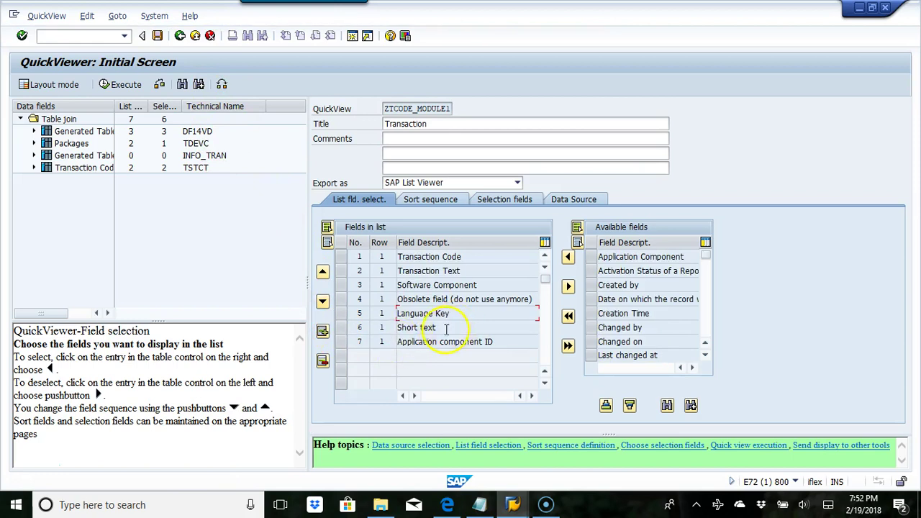
left_click_drag(447, 328, 338, 325)
left_click_drag(495, 336, 267, 328)
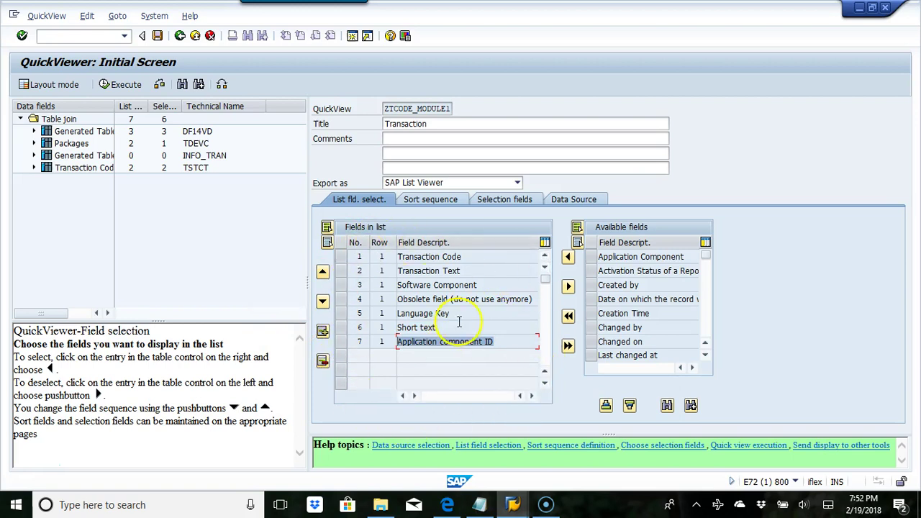
Review the QuickView's selection fields, including Application Component, Language Key and Application component ID
left_click(503, 203)
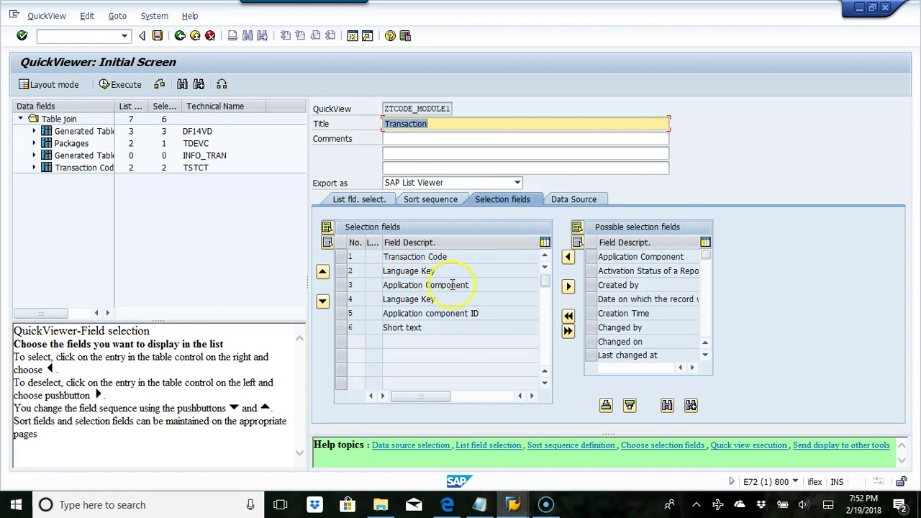
left_click(507, 285)
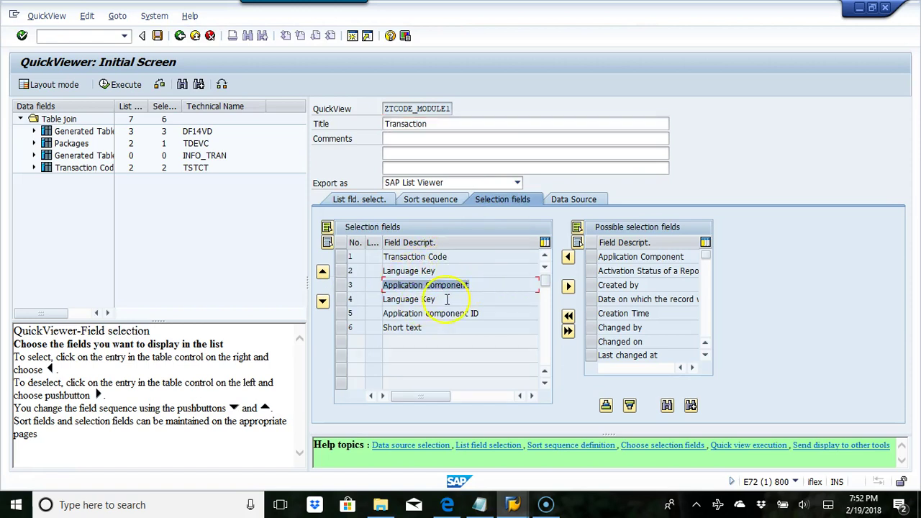
left_click(425, 300)
left_click(498, 316)
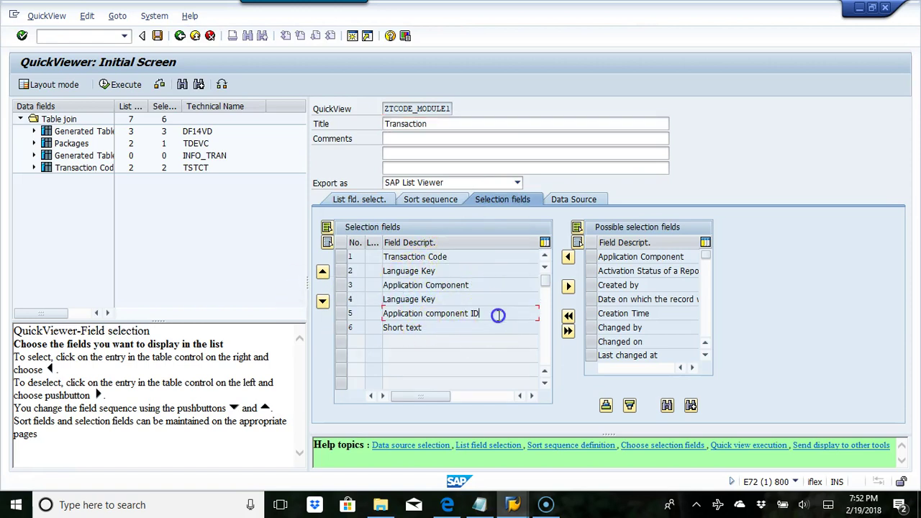
left_click_drag(498, 315, 216, 314)
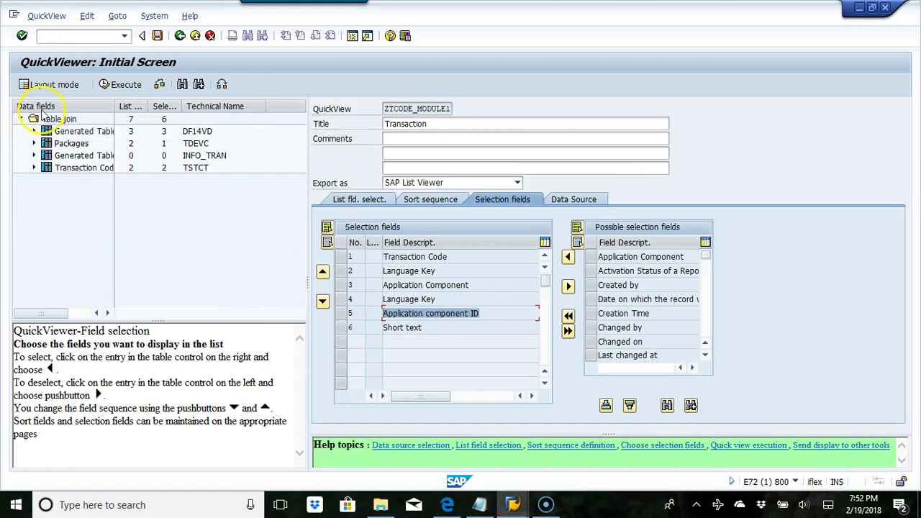
Execute the QuickView and run its report for transaction codes MM* in language EN
left_click(117, 86)
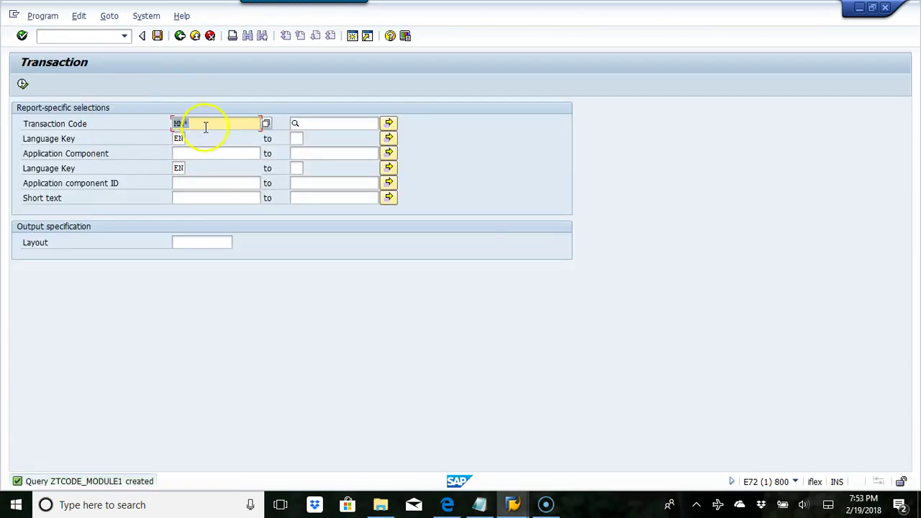
left_click(205, 127)
left_click(21, 85)
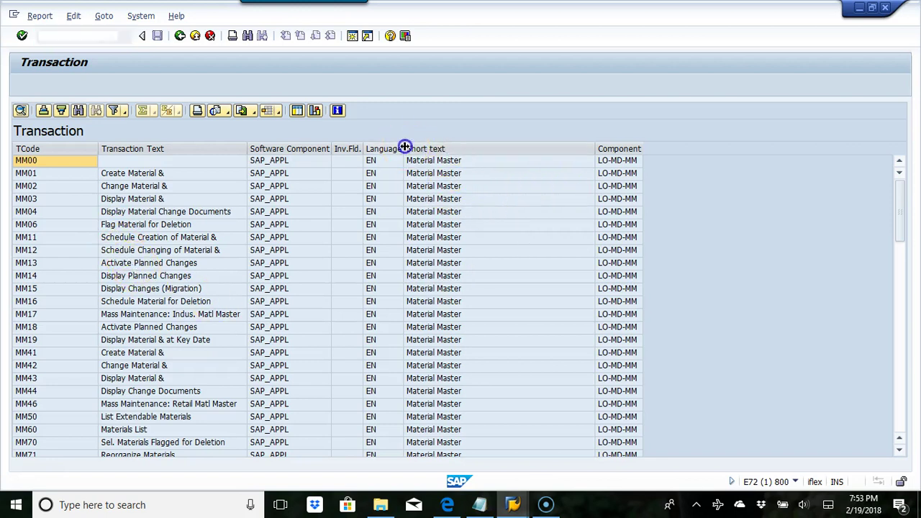
Widen the Language and Component columns and look through the listed MM transactions with their application components
left_click_drag(406, 148, 430, 147)
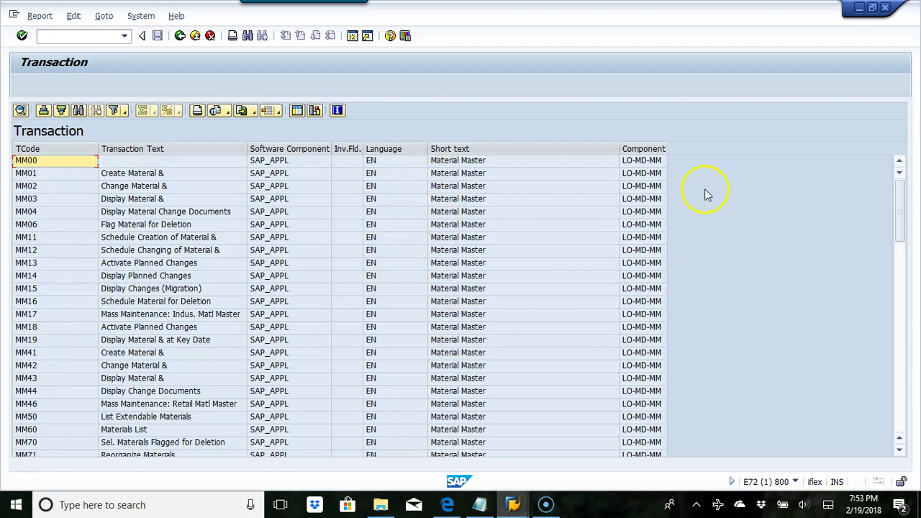
left_click(900, 360)
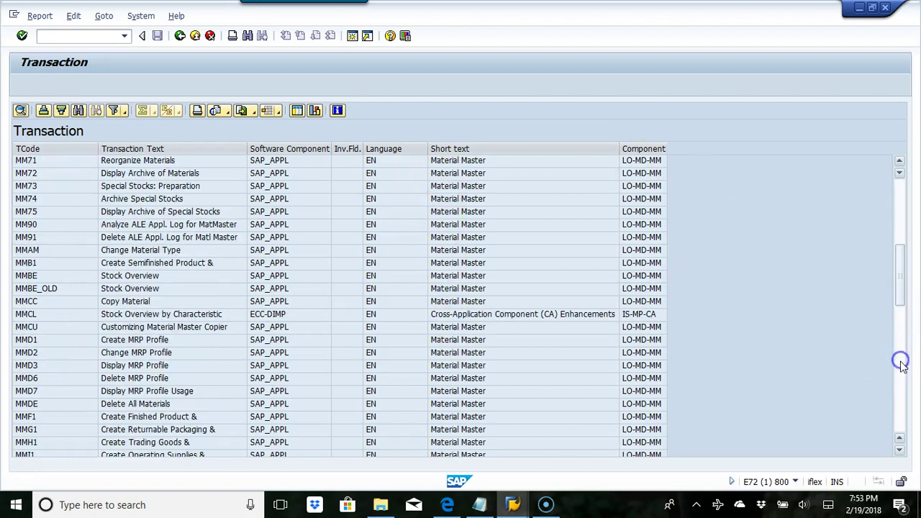
left_click(901, 374)
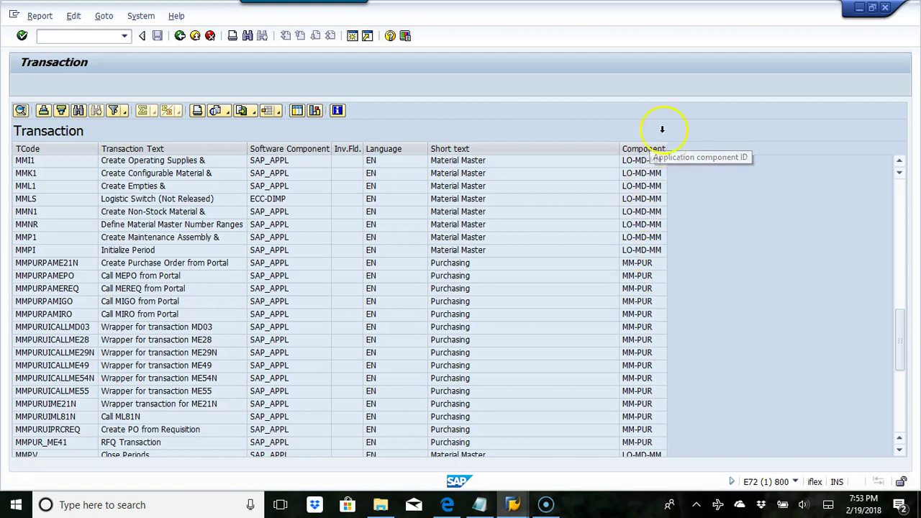
left_click_drag(667, 146, 723, 146)
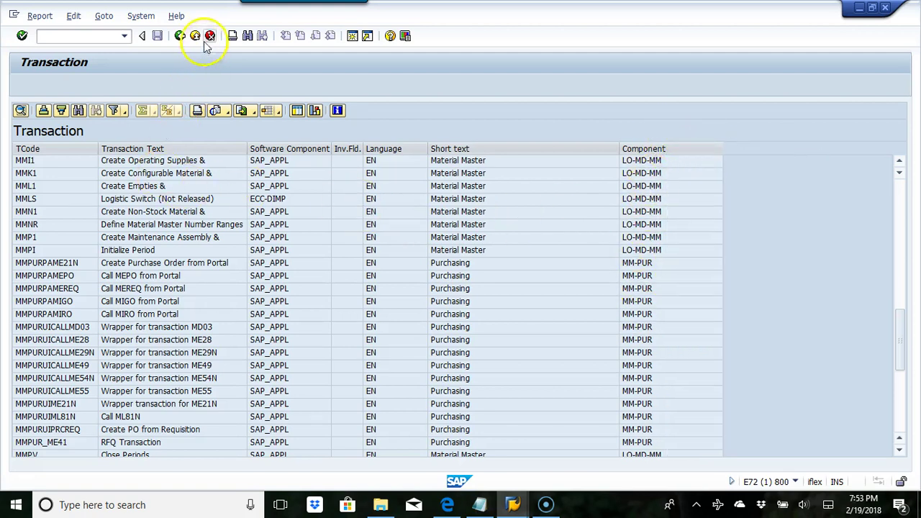
Return to the report selections, rerun the report for transaction codes SU*, and look through the resulting list
left_click(181, 36)
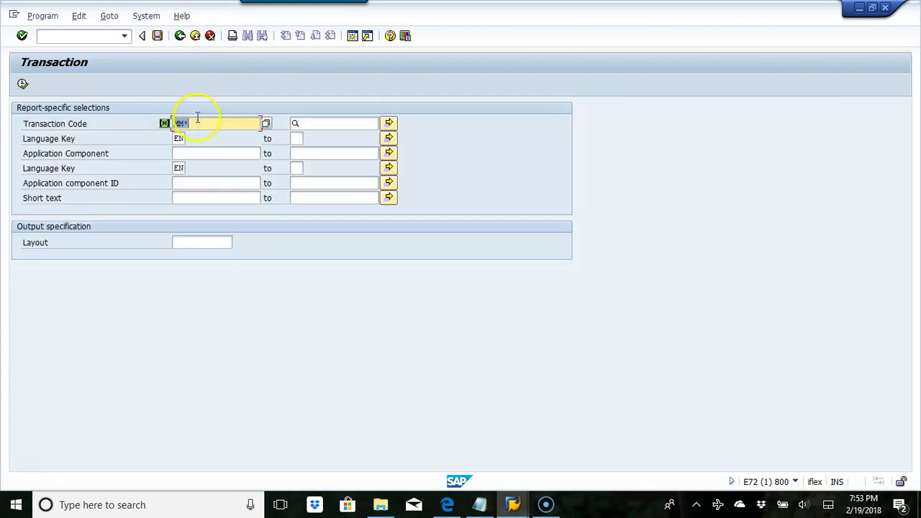
key("BackSpace")
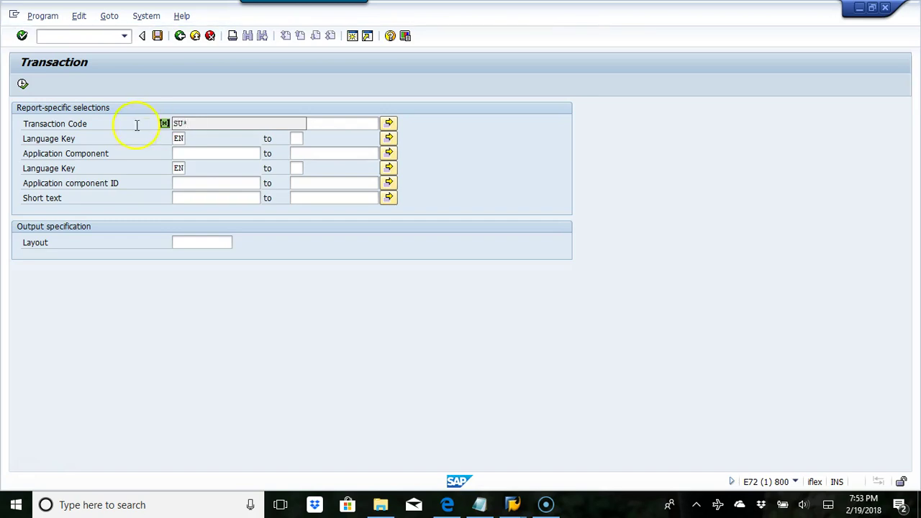
left_click(22, 84)
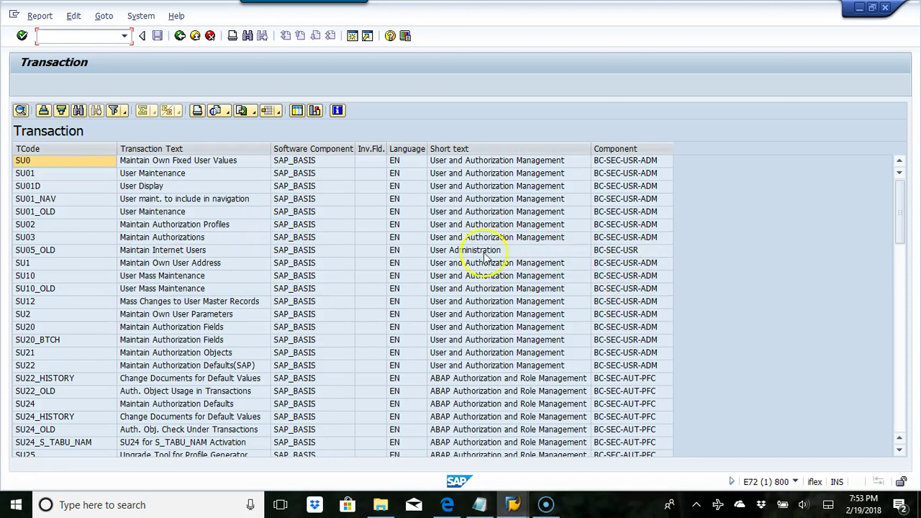
left_click(900, 362)
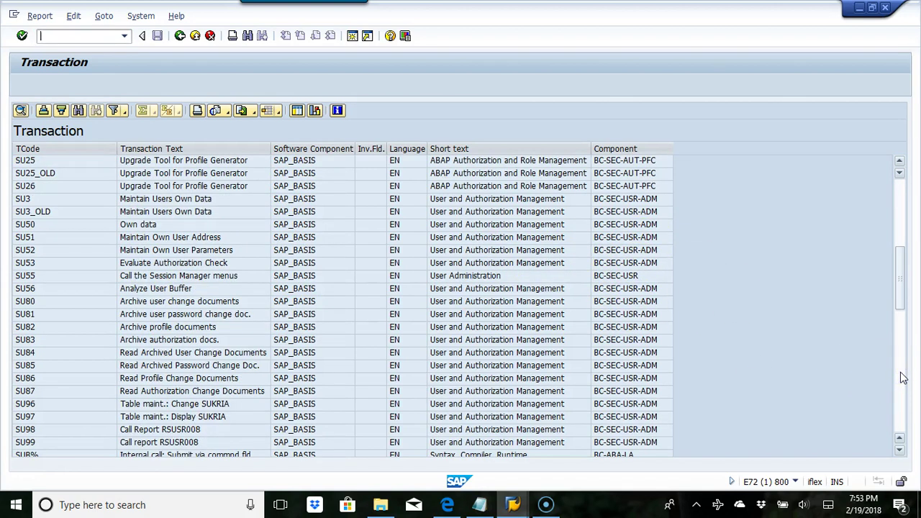
left_click(901, 374)
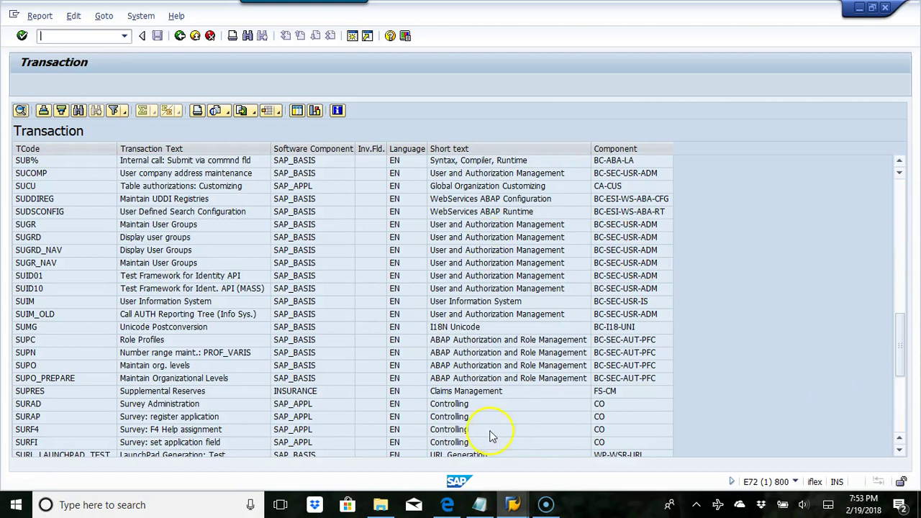
left_click(899, 402)
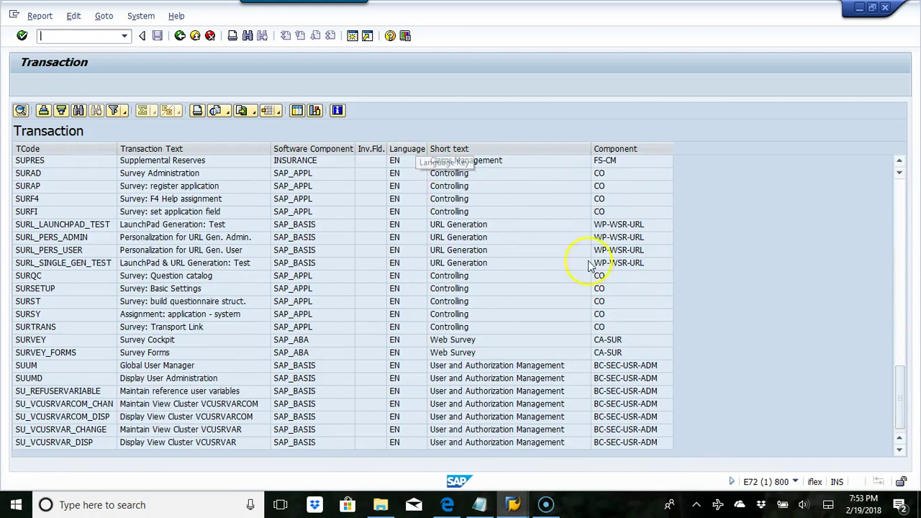
Return to the report selections, rerun the report for transaction codes FF*, and look through the listed finance transactions with their components
left_click(180, 36)
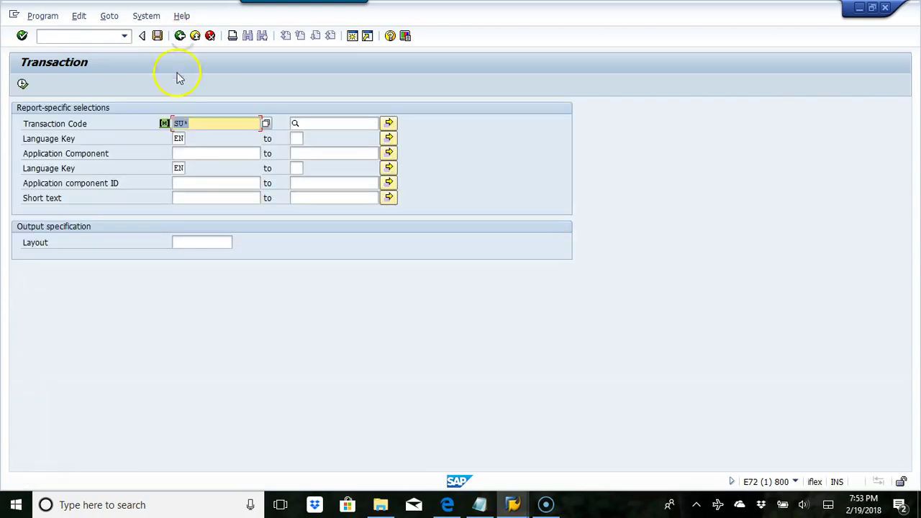
type("S")
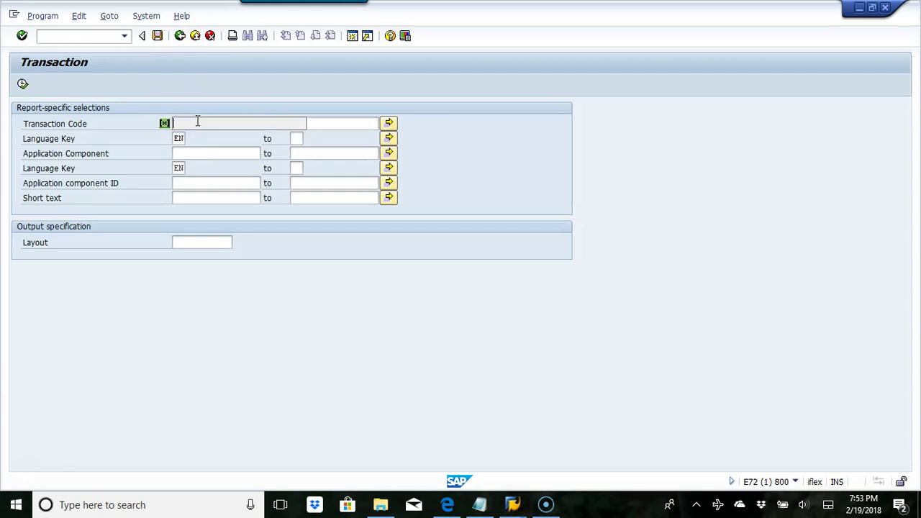
type("F*")
left_click(175, 122)
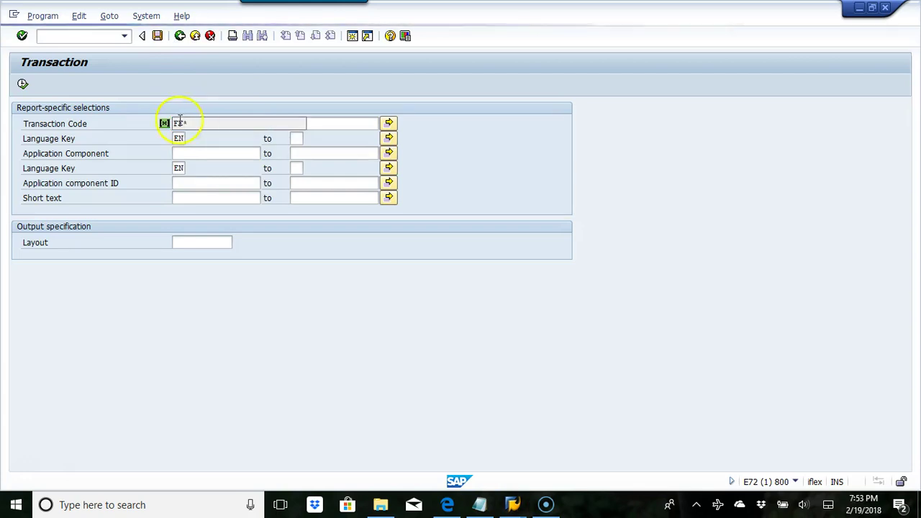
left_click(23, 84)
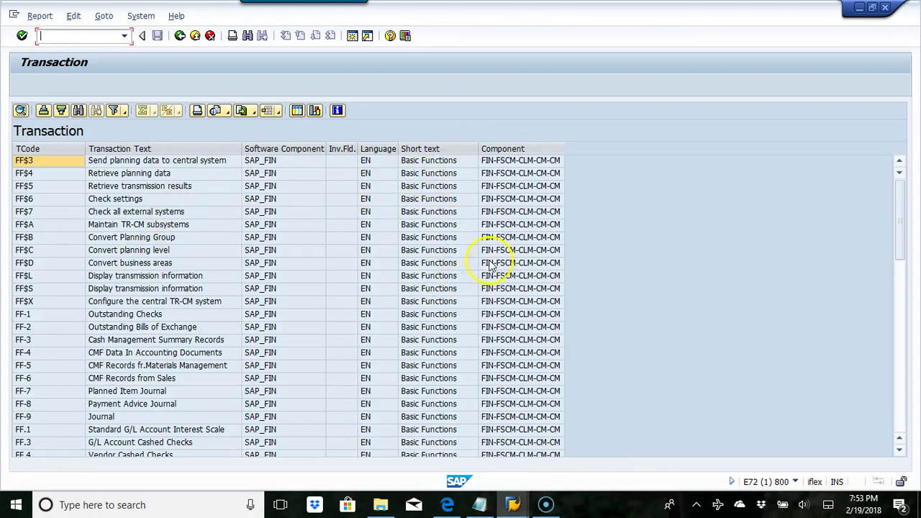
left_click(900, 349)
left_click(902, 365)
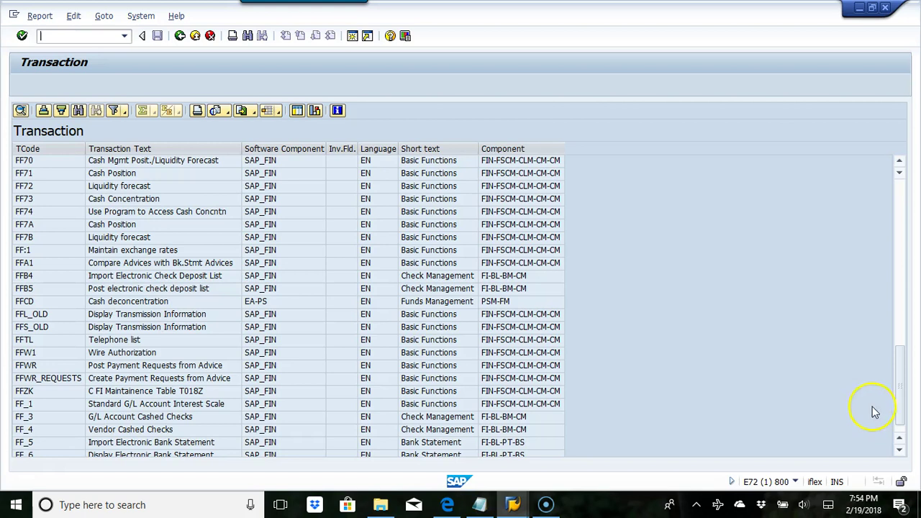
left_click_drag(893, 403, 893, 268)
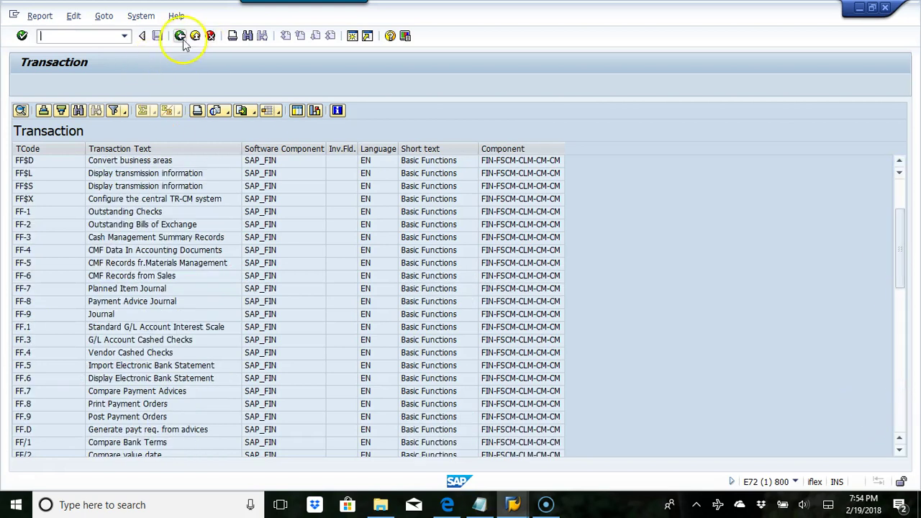
Go back to the selections, rerun the report for transaction codes V*, and look through the listed sales transactions with their components
left_click(180, 36)
left_click(208, 123)
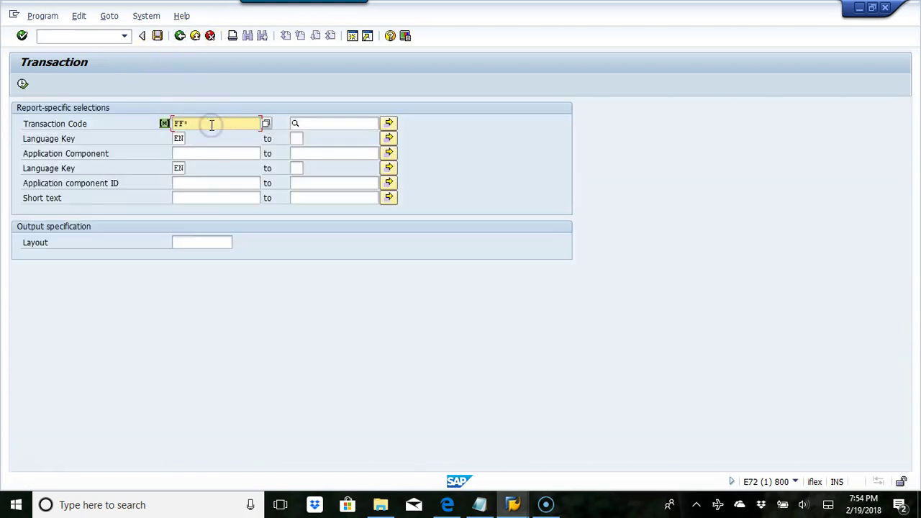
key("BackSpace")
key("BackSpace")
key("BackSpace")
type("V*")
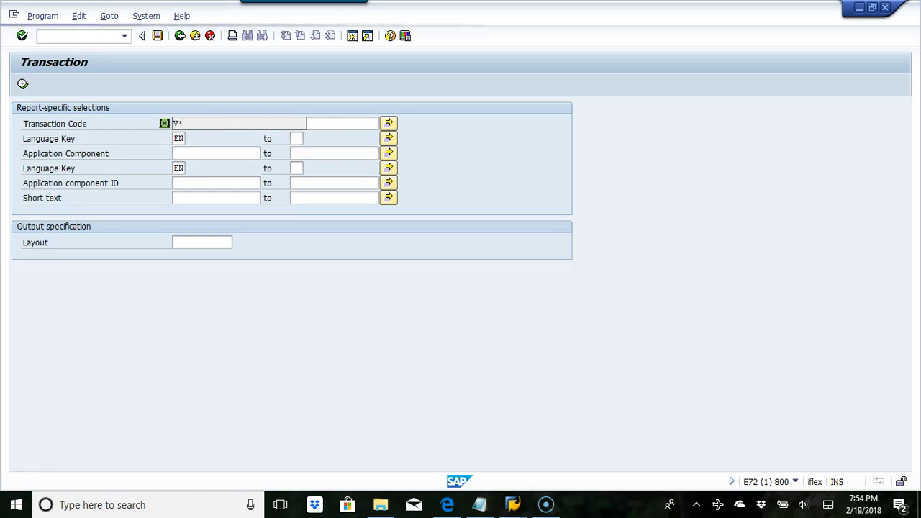
left_click(23, 85)
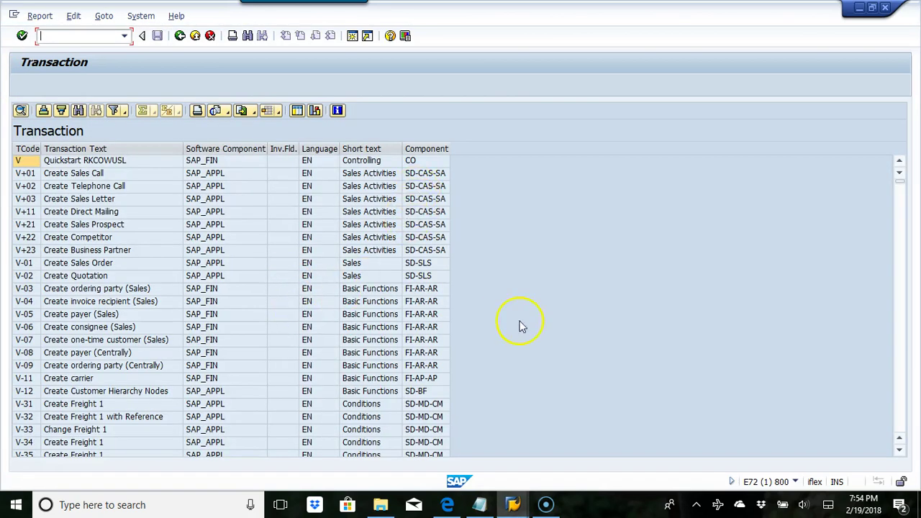
left_click(900, 379)
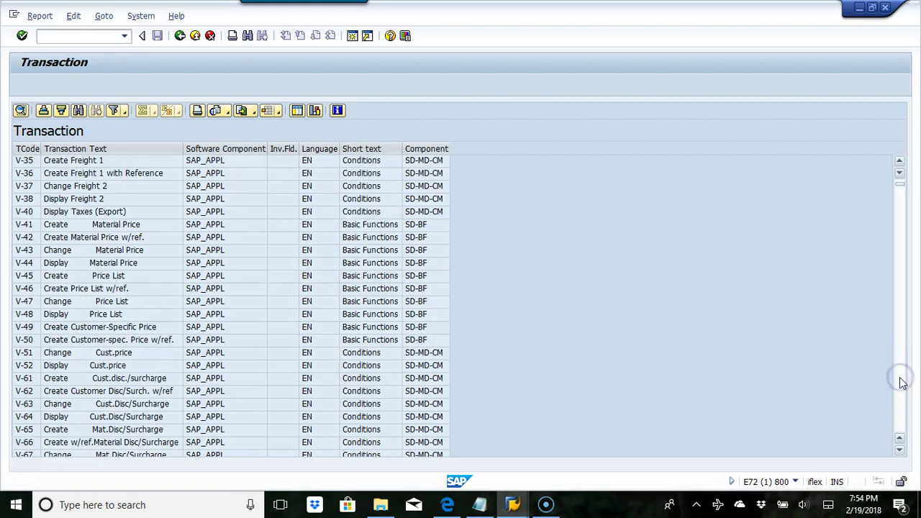
left_click(900, 378)
left_click(901, 380)
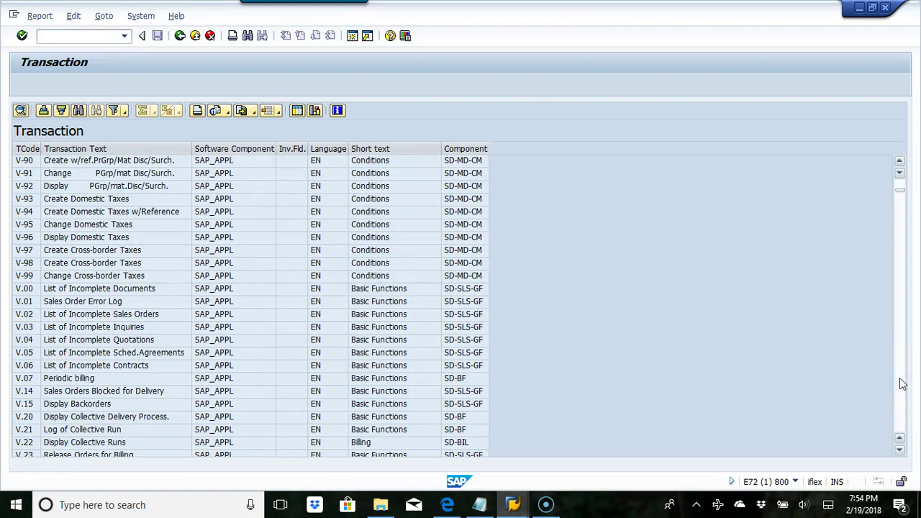
left_click(900, 381)
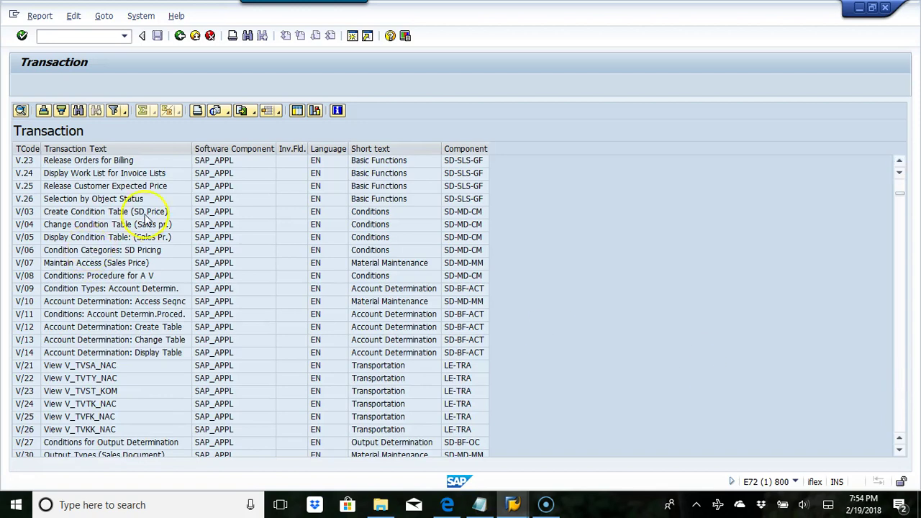